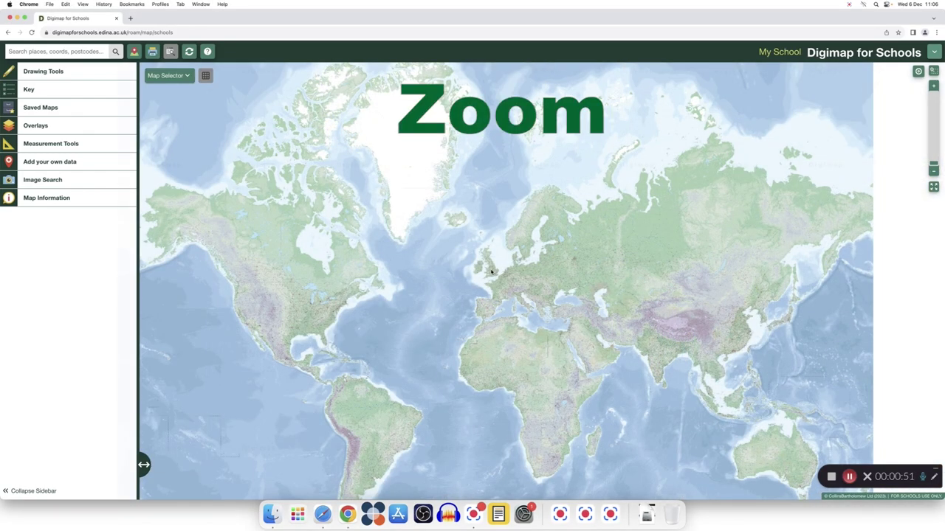
Zoom from the world view through England and Wales to the Great Haywood and Colwich area.
scroll(491, 272, "up", 2)
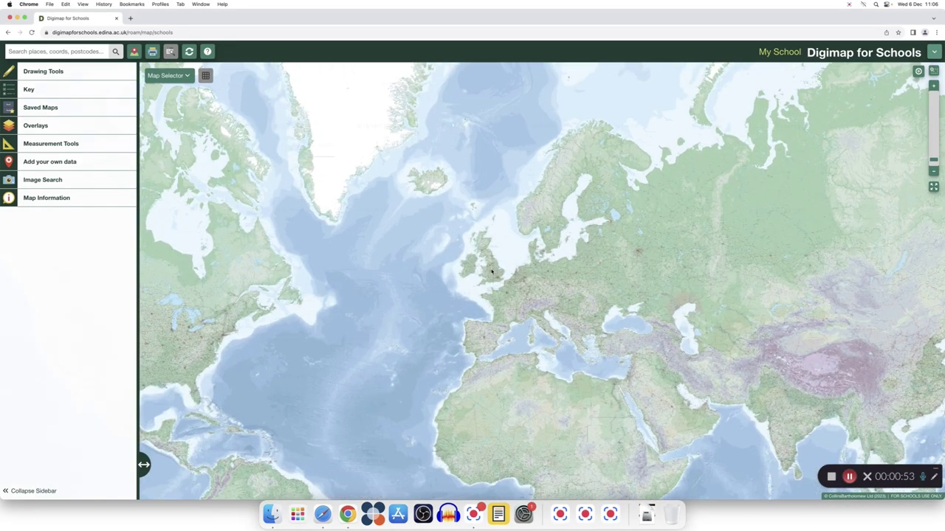
scroll(491, 272, "up", 3)
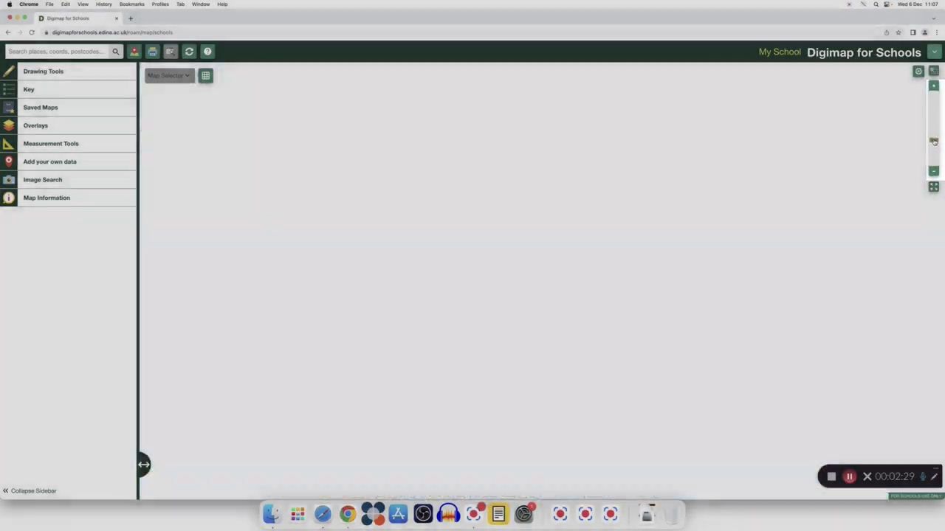
left_click_drag(934, 142, 934, 138)
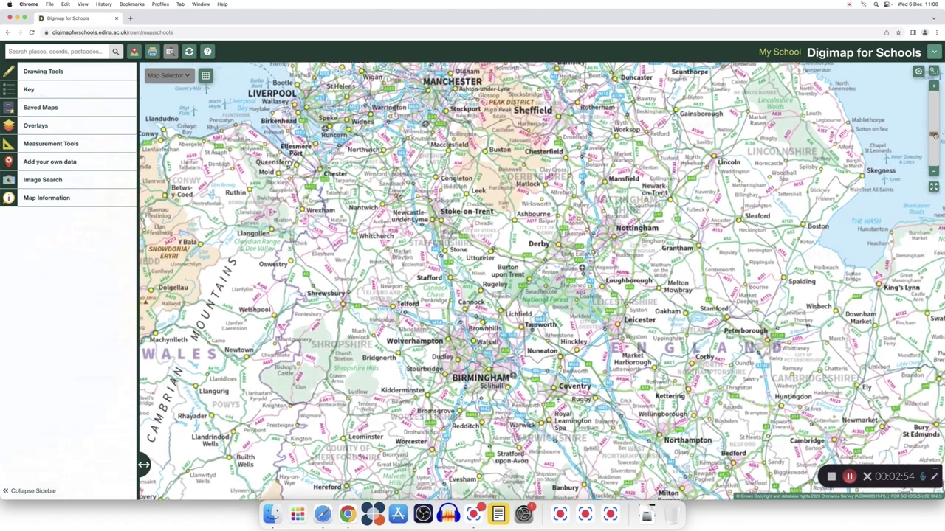
left_click_drag(934, 135, 933, 129)
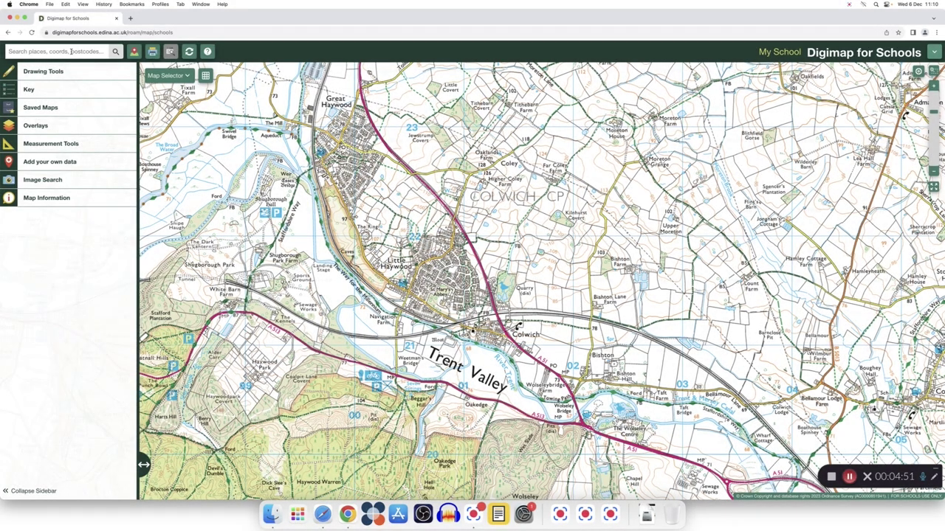
Search for 'Paris' and go to Paris, Ile-de-France, France in the world place results.
left_click(74, 52)
type("P")
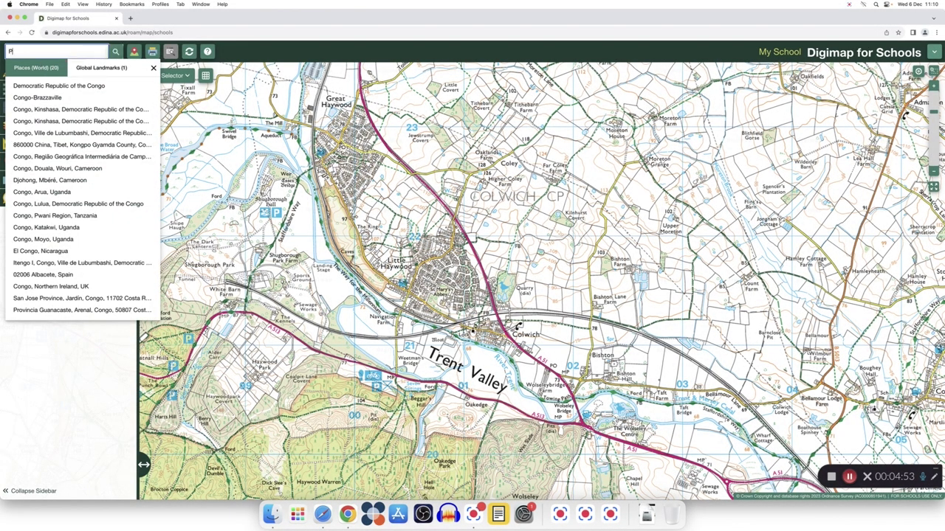
type("aris")
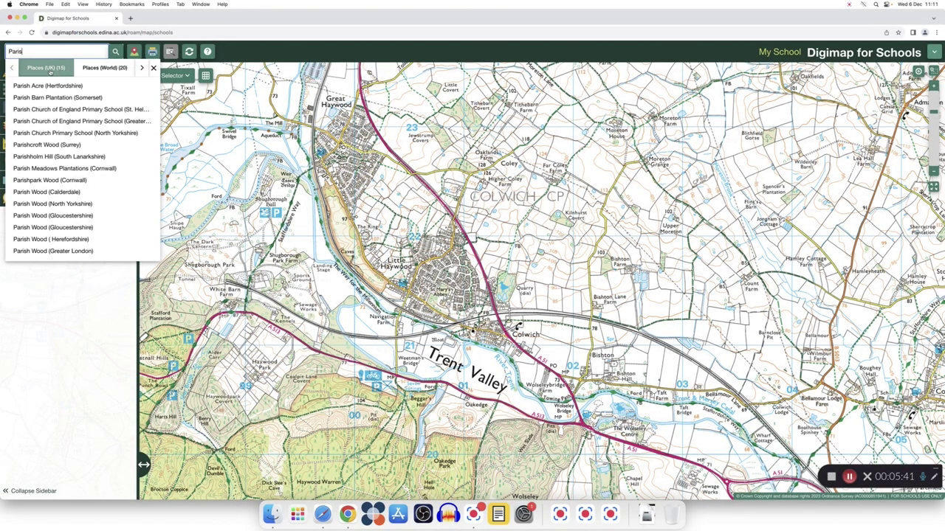
left_click(95, 70)
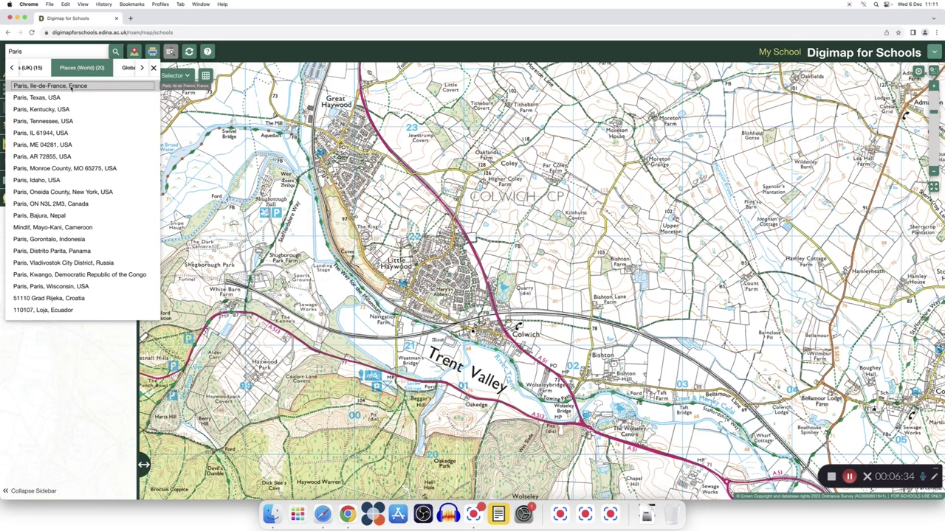
left_click(72, 87)
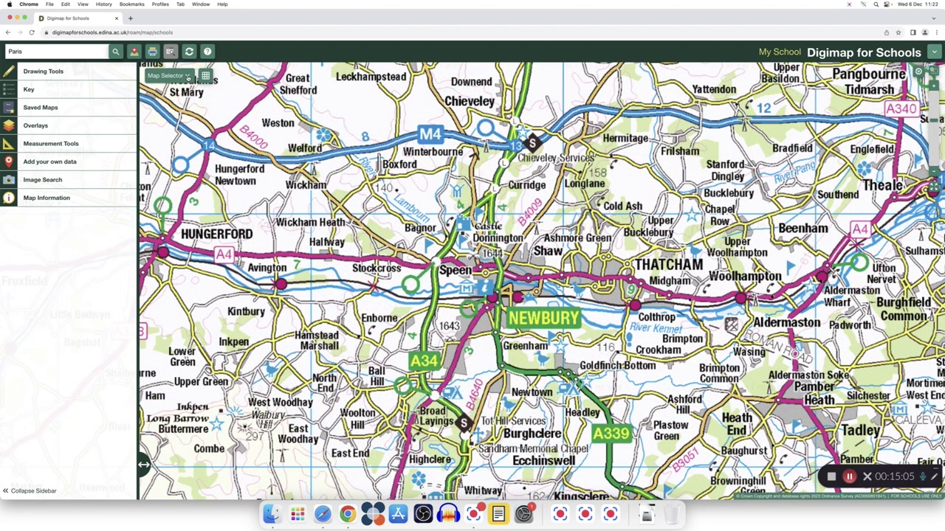
Fade the map to the 1890s historic map, then compare it with Ordnance Survey and Aerial.
left_click(186, 75)
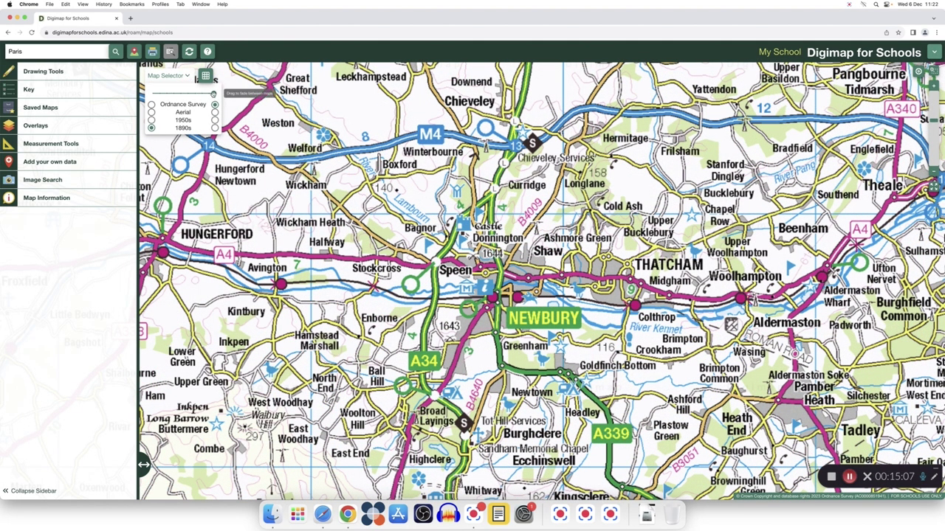
mouse_move(214, 94)
left_mouse_down()
mouse_move(153, 95)
mouse_move(213, 94)
left_mouse_up()
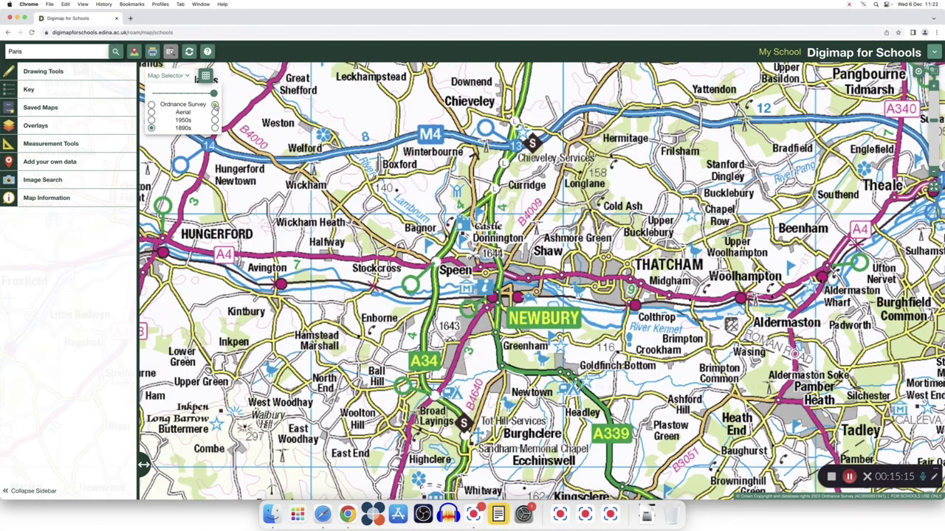
left_click(214, 105)
left_click(215, 112)
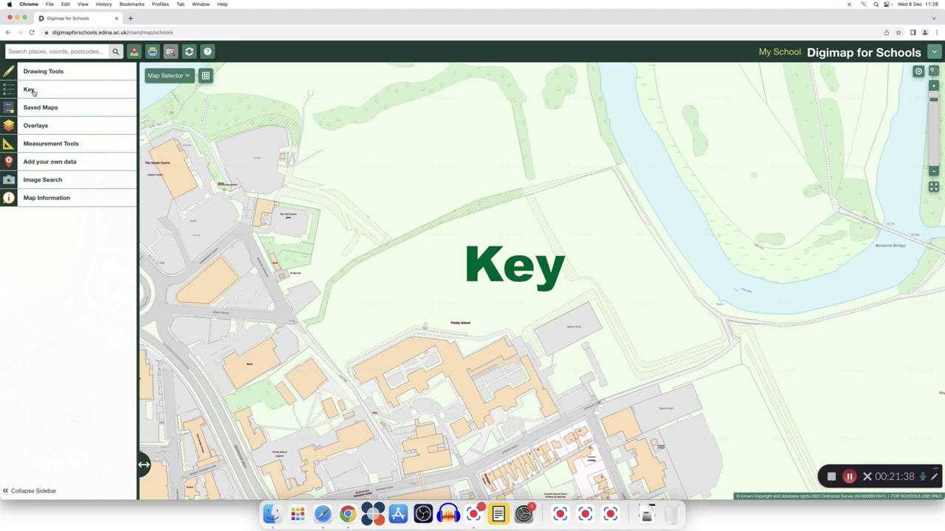
Show the key with Buildings and structures and Roads and paths expanded, then zoom out.
left_click(33, 91)
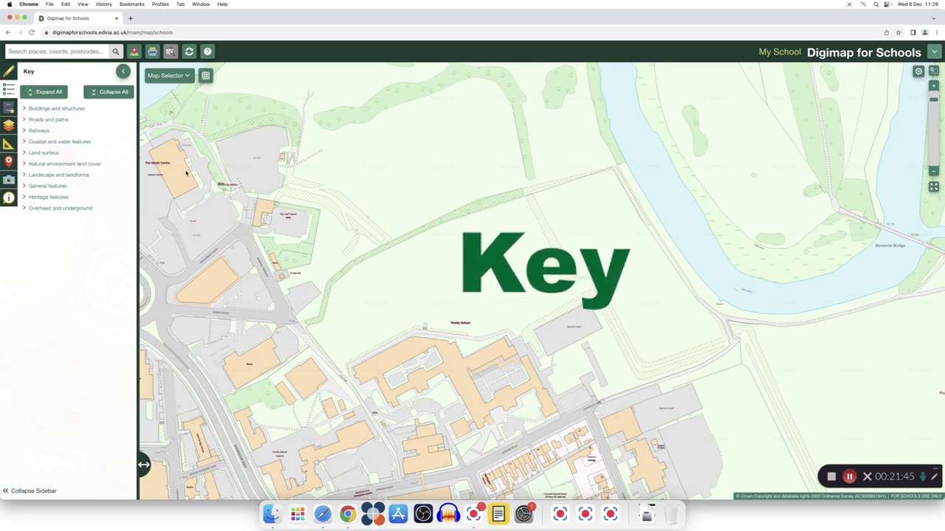
left_click(56, 109)
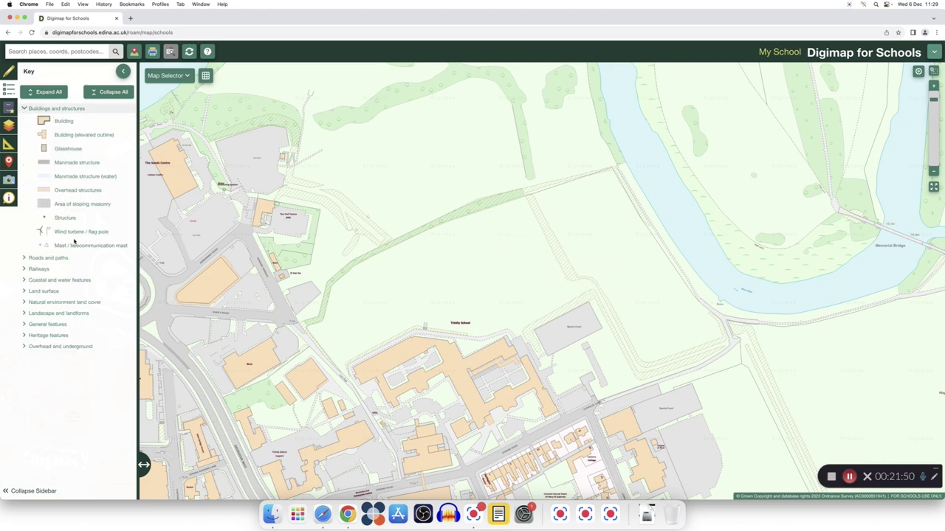
left_click(60, 258)
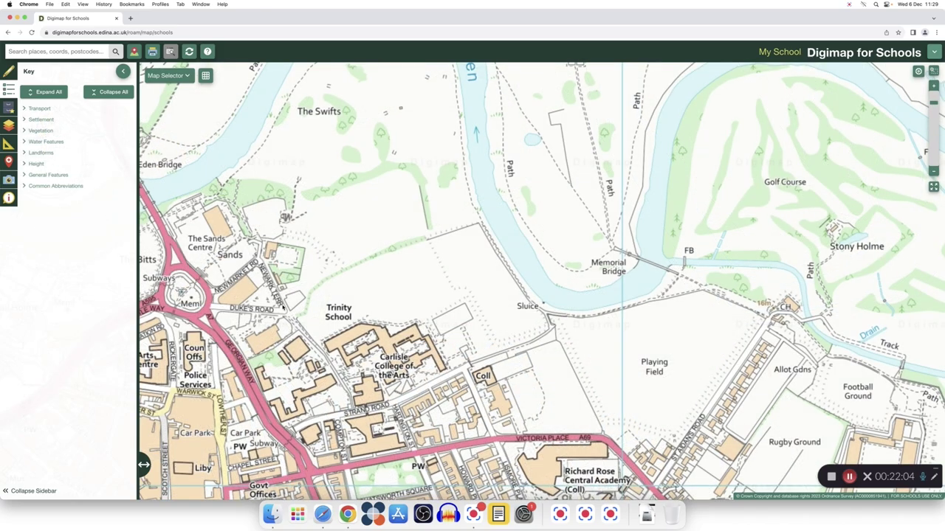
scroll(303, 306, "down", 3)
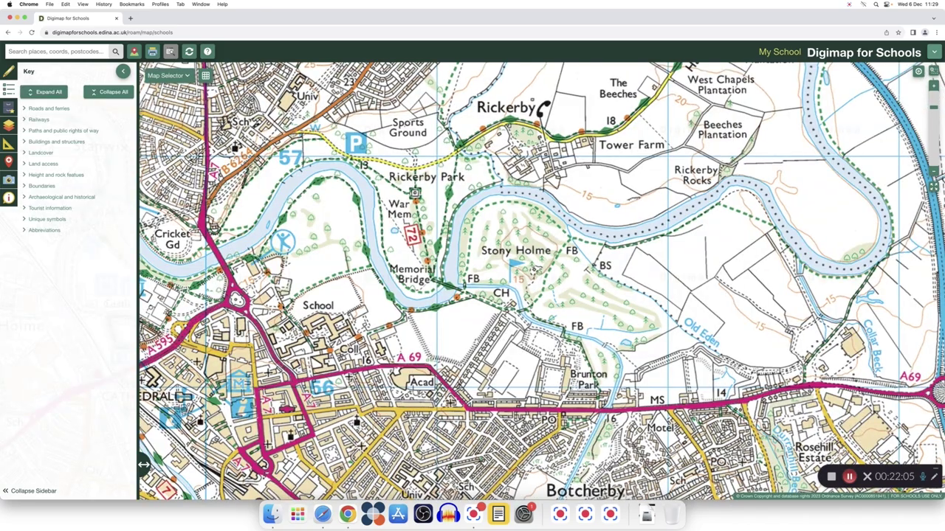
scroll(346, 302, "down", 5)
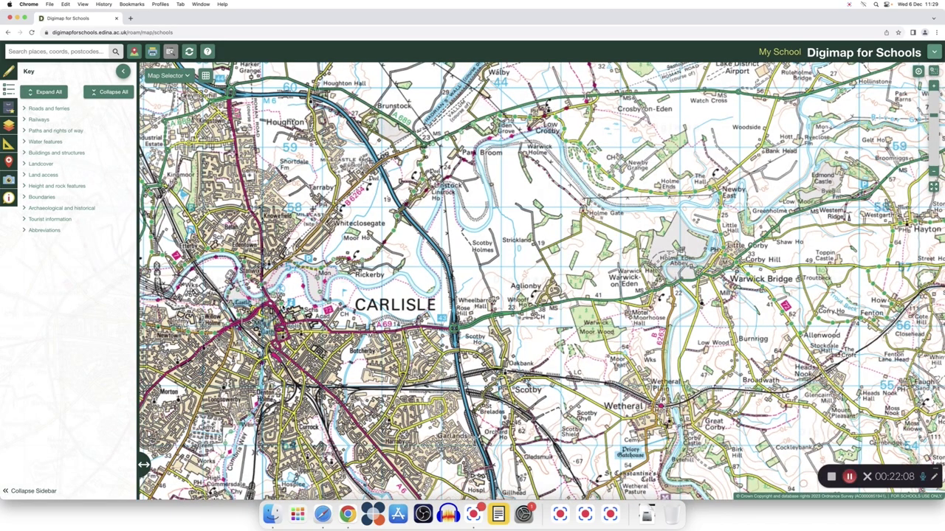
scroll(283, 307, "down", 3)
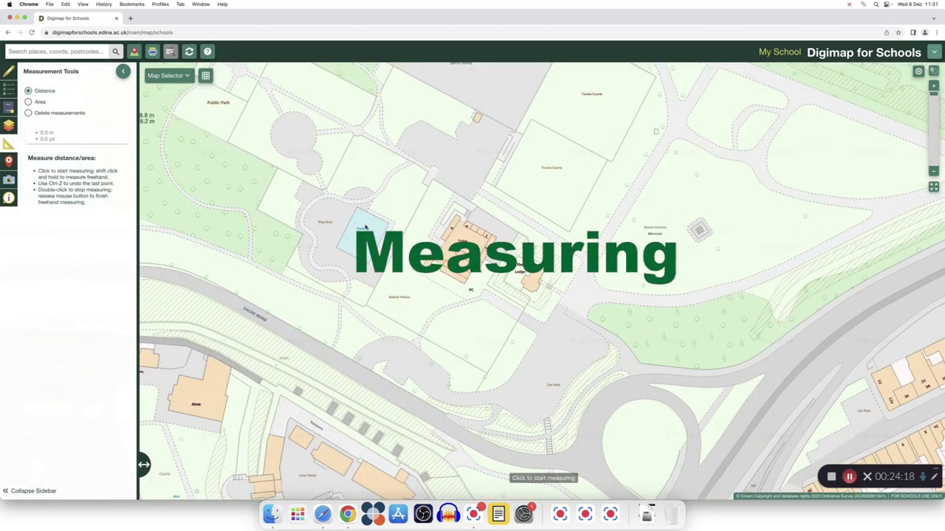
Measure the 19.7 m building-to-pool distance and the paddling pool's 297.8 m² area.
left_click(420, 269)
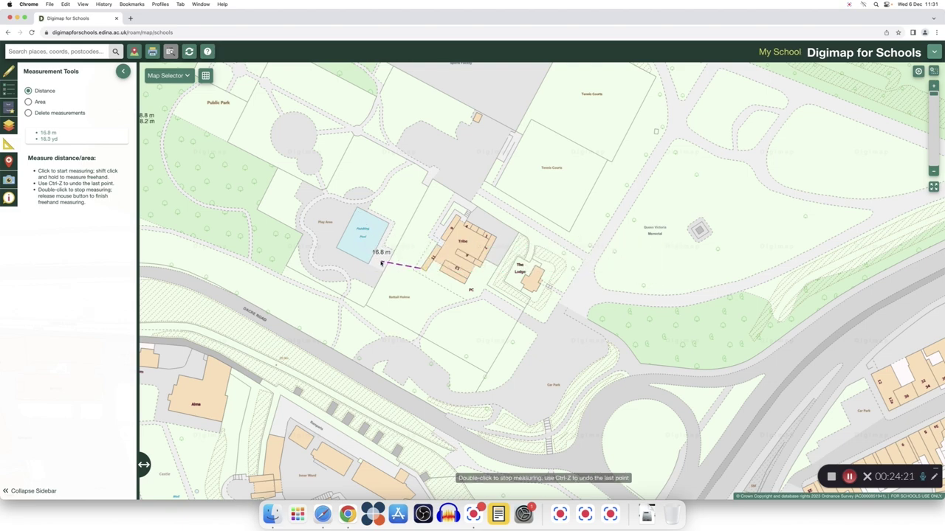
left_click(376, 259)
left_click(28, 102)
left_click(359, 210)
left_click(337, 249)
left_click(369, 262)
left_click(389, 223)
double_click(358, 211)
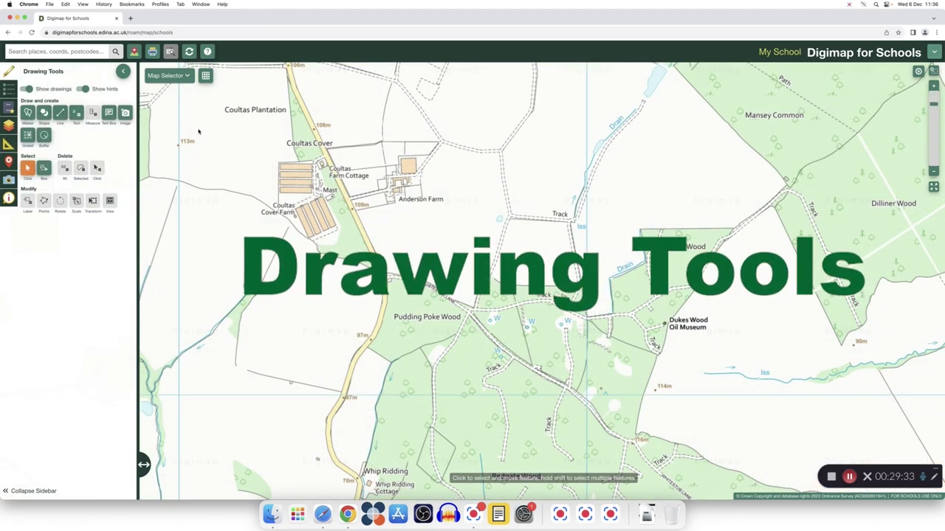
Place a grin face marker at Coultas Farm Cottage.
left_click(27, 112)
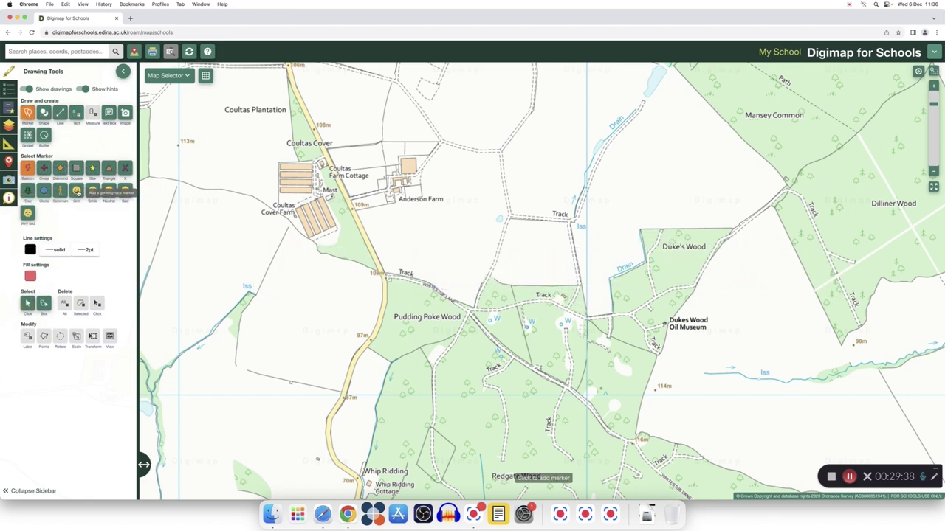
left_click(76, 191)
left_click(305, 174)
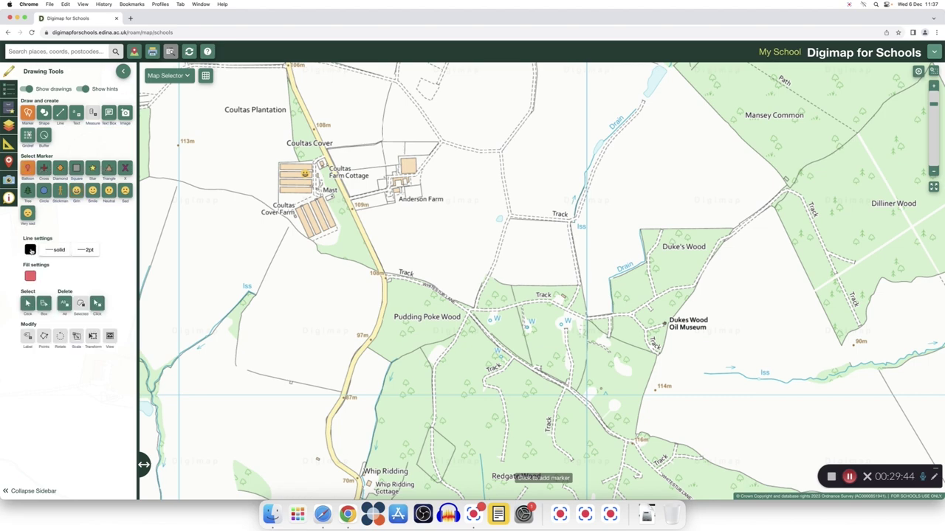
Outline the striped field with a four-corner filled polygon.
left_click(44, 112)
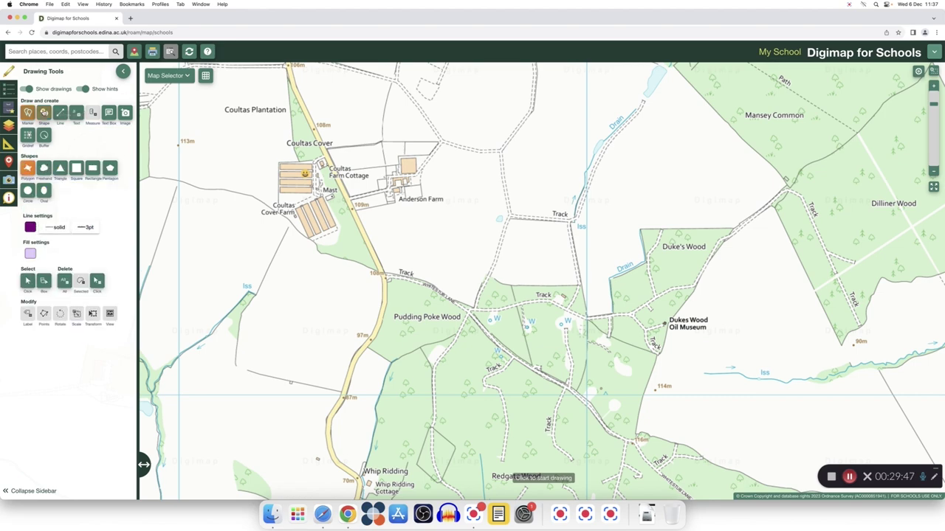
left_click(280, 166)
left_click(280, 194)
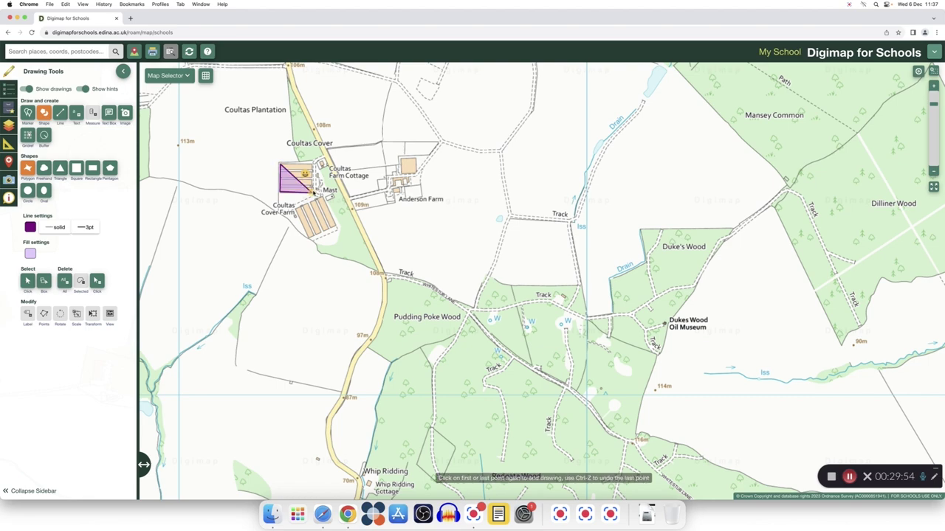
left_click(312, 193)
left_click(311, 166)
left_click(281, 167)
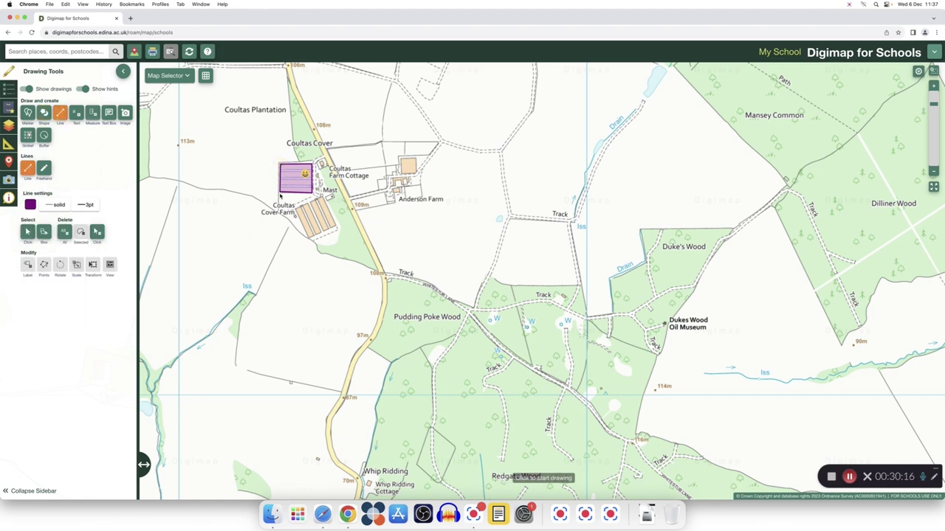
Add a 'Farm marks' label beside the rectangle and show the purple line's 119.6 m length.
left_click(77, 113)
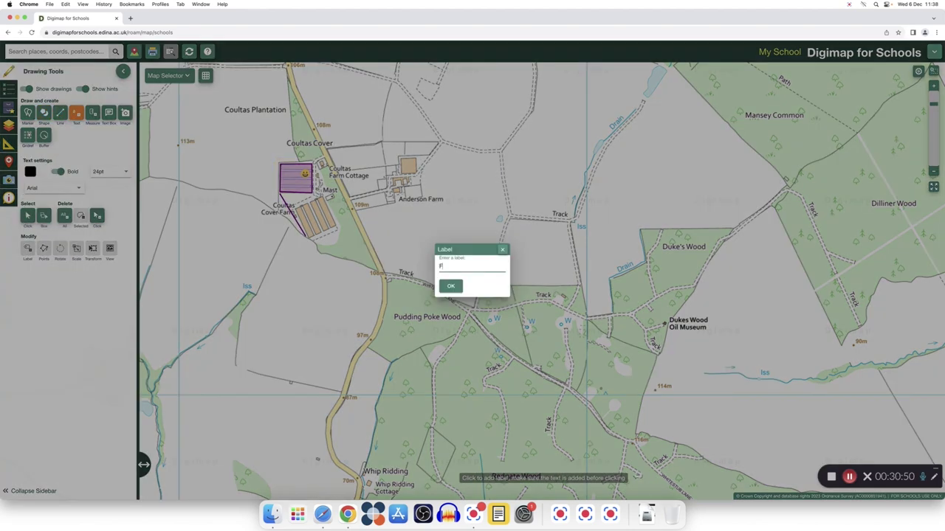
type("Farm marks")
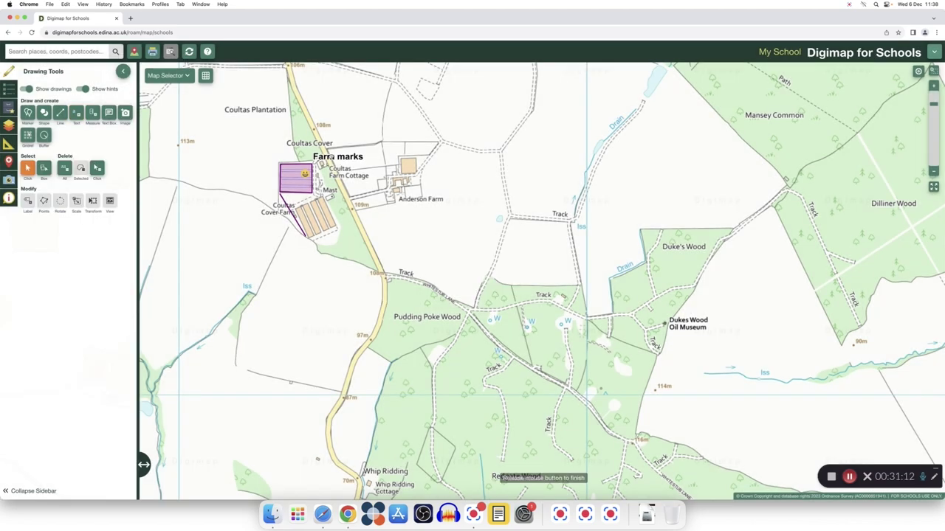
left_click_drag(331, 157, 258, 154)
left_click(92, 112)
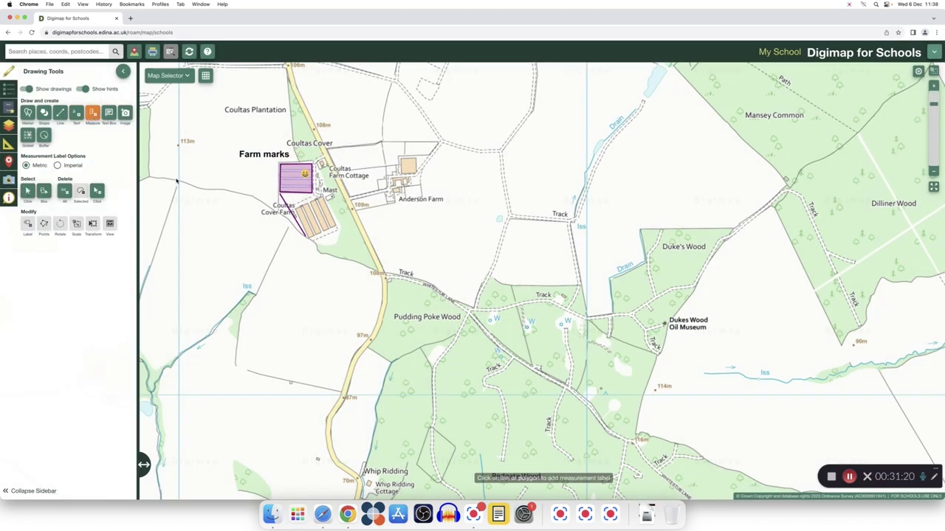
left_click(310, 217)
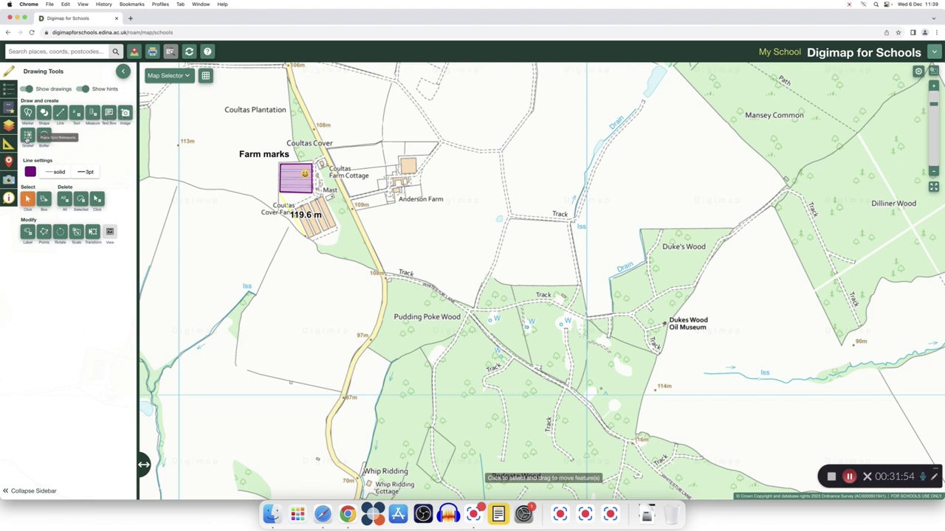
Place a 10 metre buffer on the building by Anderson Farm.
left_click(27, 136)
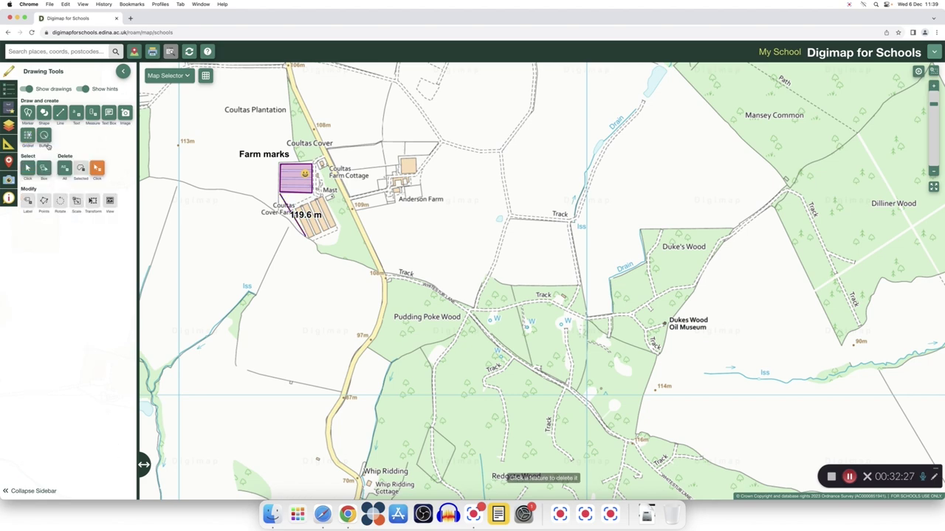
left_click(44, 135)
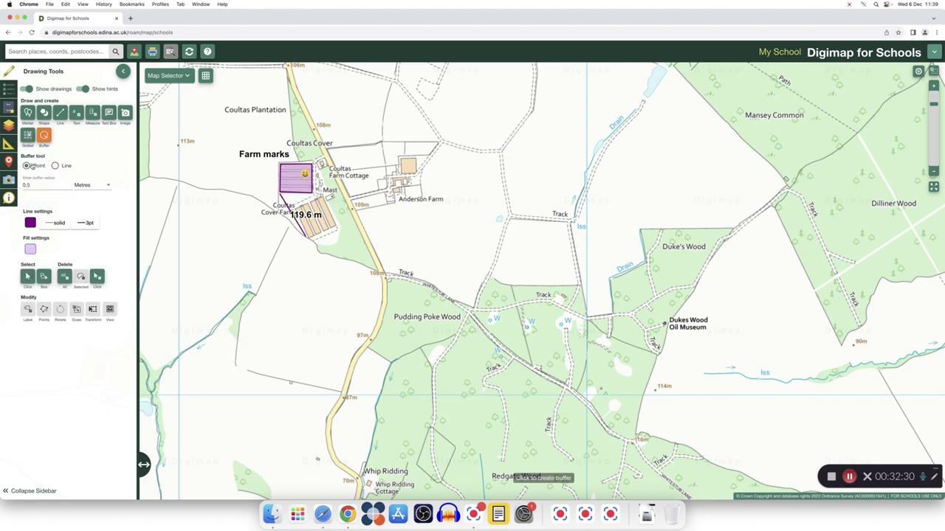
left_click(34, 184)
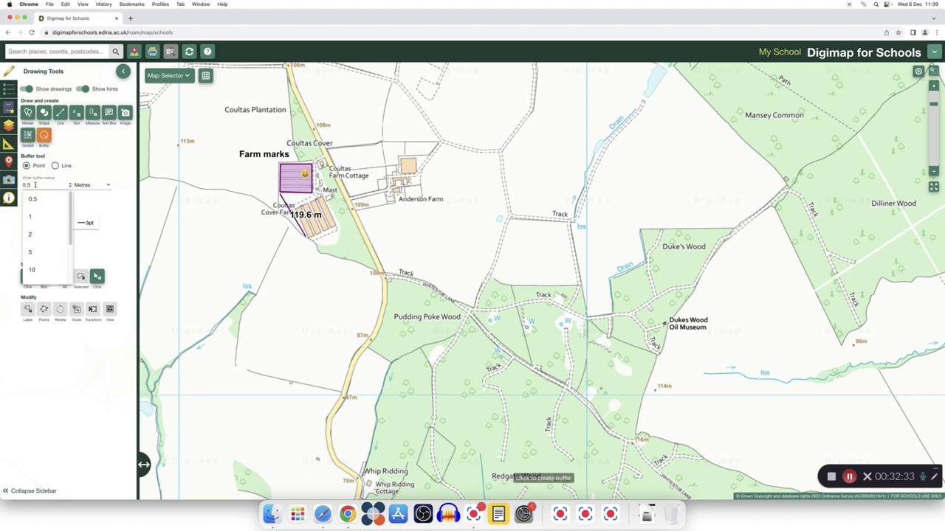
key("BackSpace")
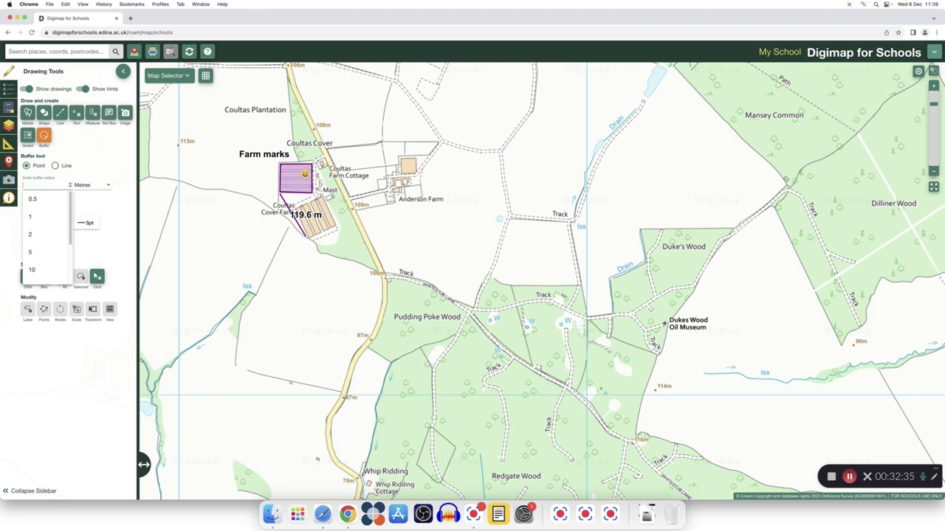
type("10")
key("Return")
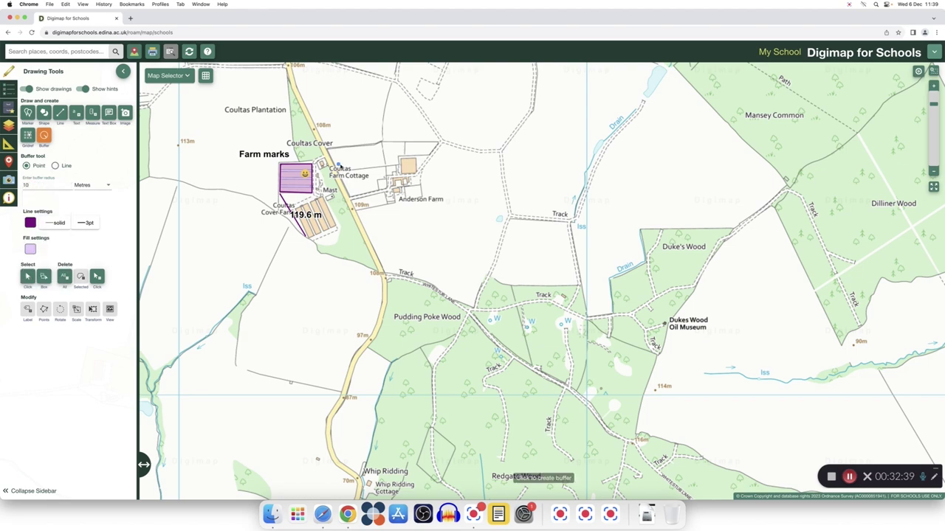
left_click(409, 165)
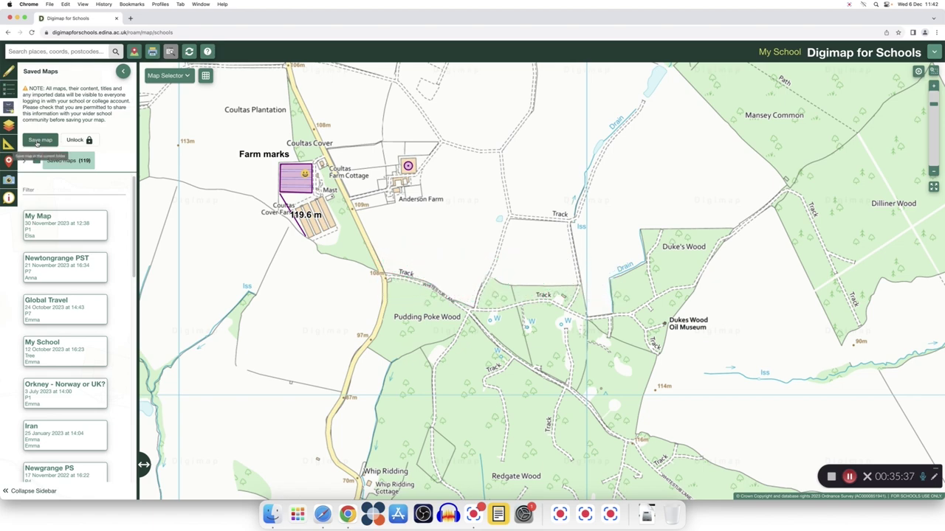
Save the map as 'Farm marks' for class 7P, entering the pupil's name.
left_click(38, 141)
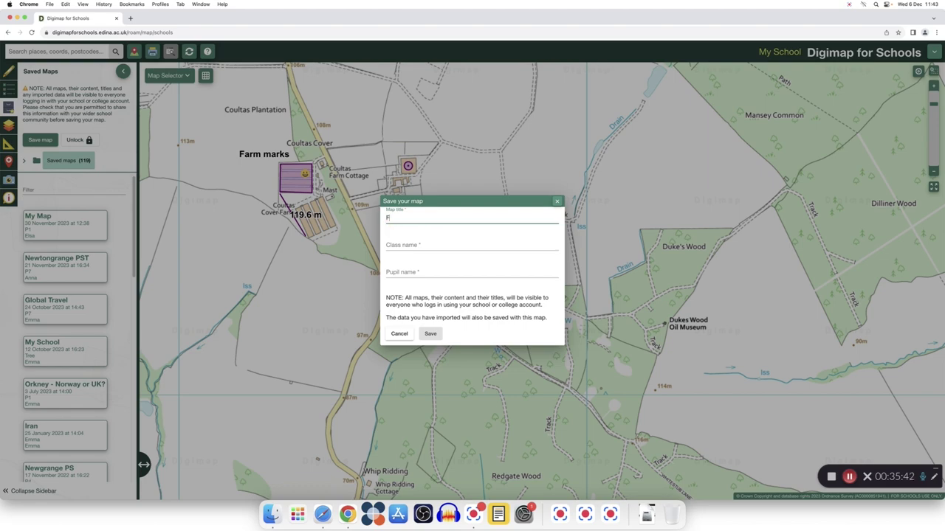
type("rm marks")
left_click(415, 244)
type("7P")
left_click(416, 271)
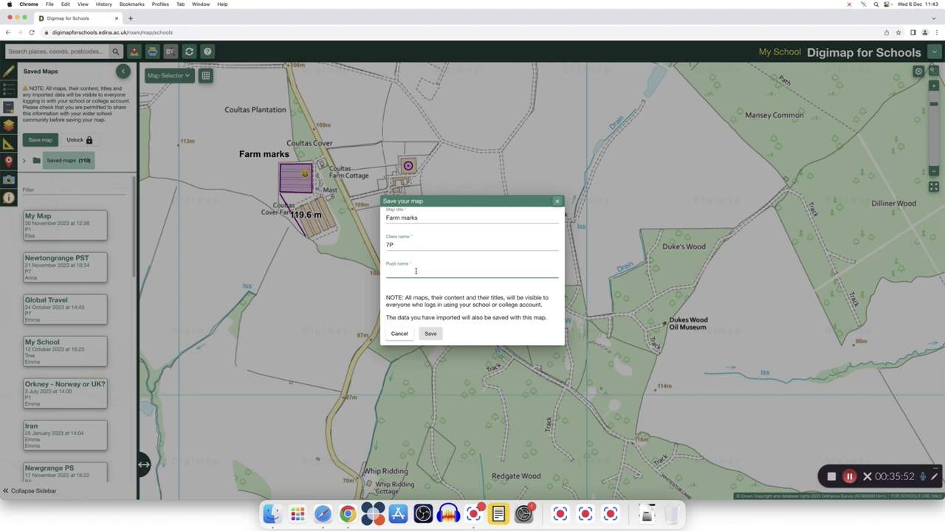
type("Mark")
left_click(436, 334)
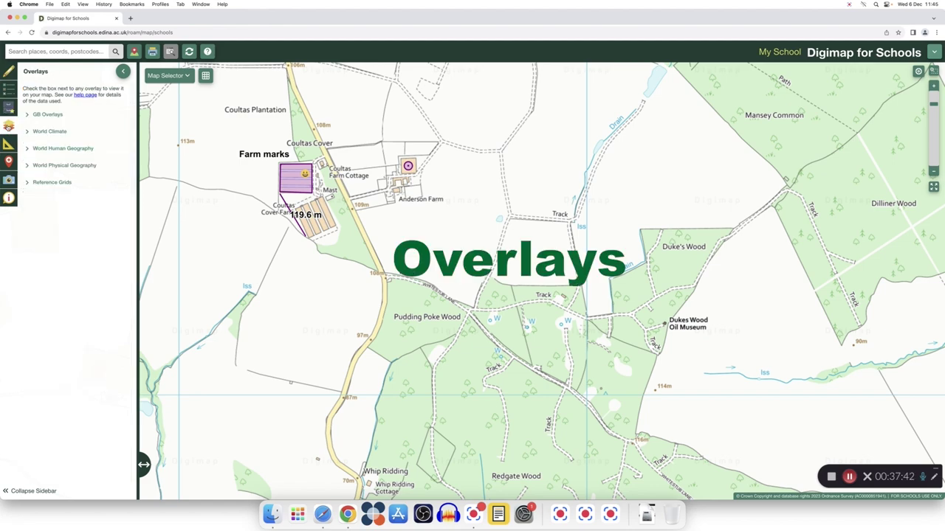
Turn on the Roads/Place names, British National Grid and Postcodes overlays, then expand World Climate.
left_click(37, 116)
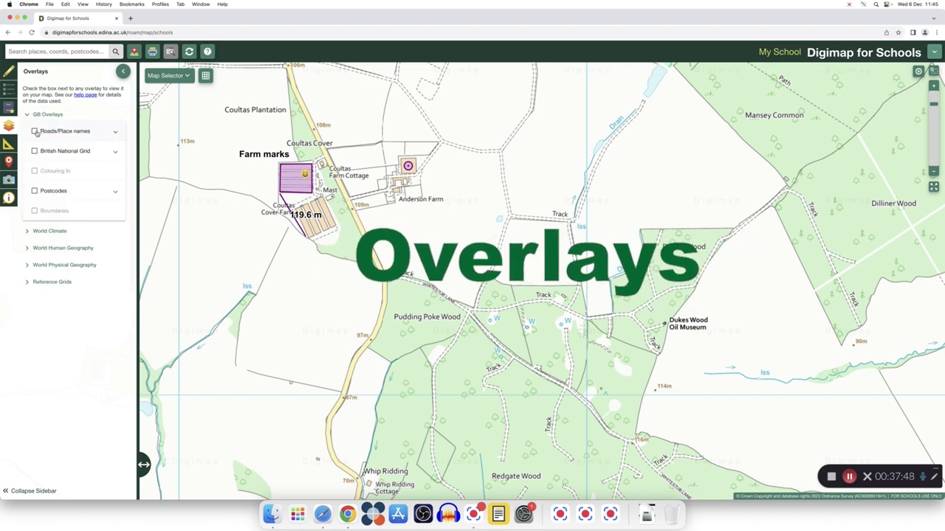
left_click(35, 130)
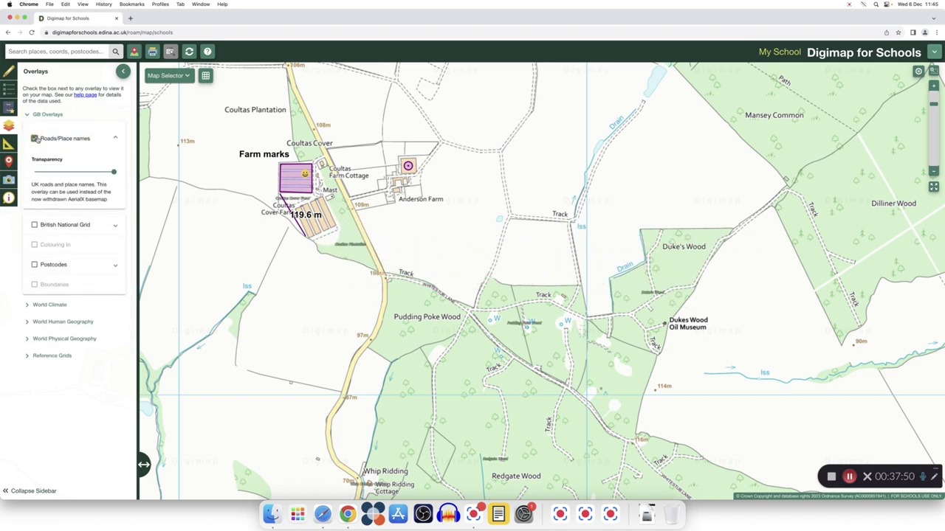
left_click(34, 226)
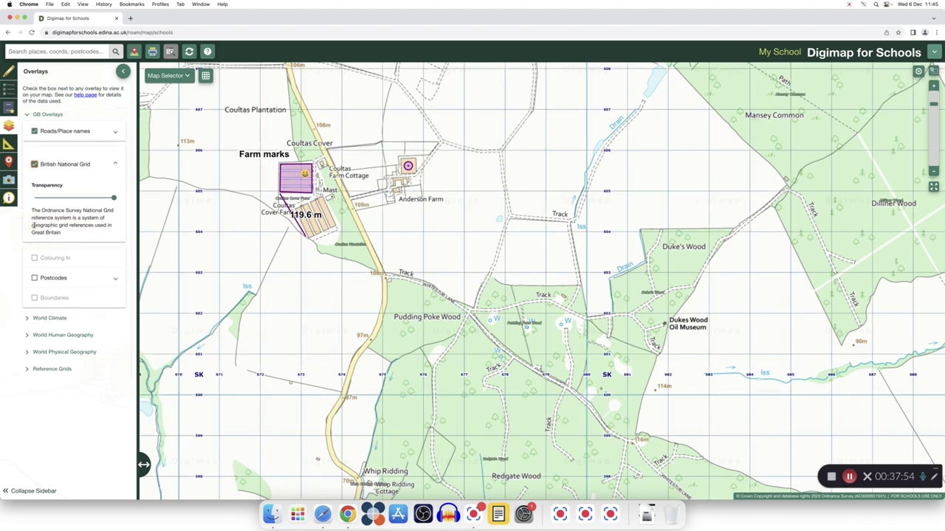
left_click(35, 278)
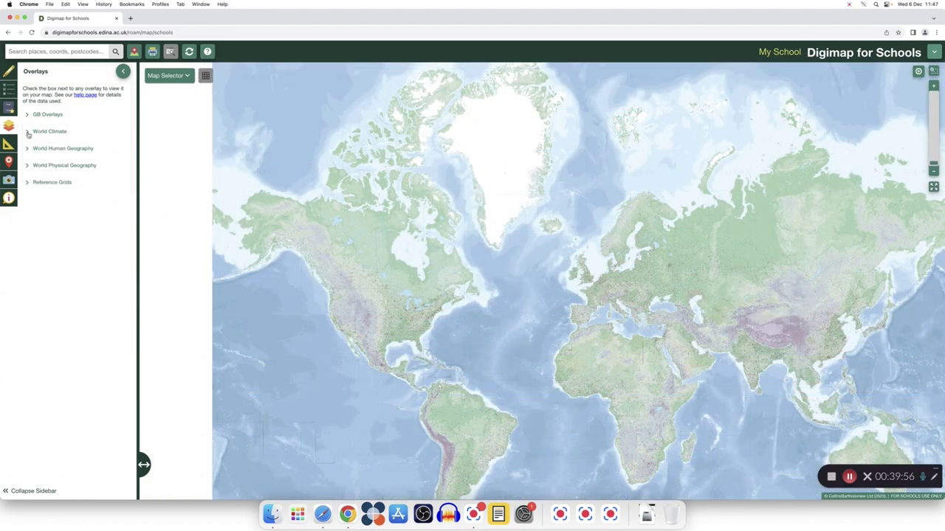
left_click(28, 133)
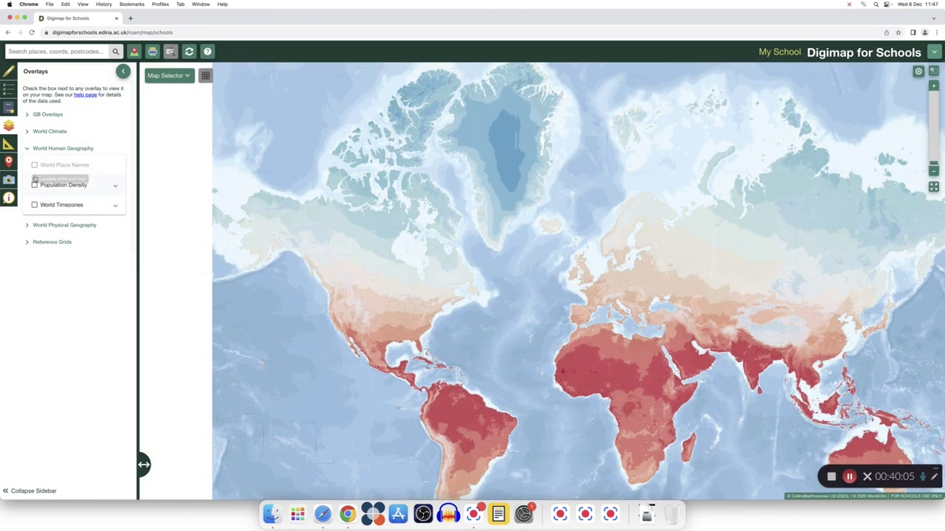
Turn on Population Density, then briefly show and hide the Volcanoes overlay under World Physical Geography.
left_click(34, 184)
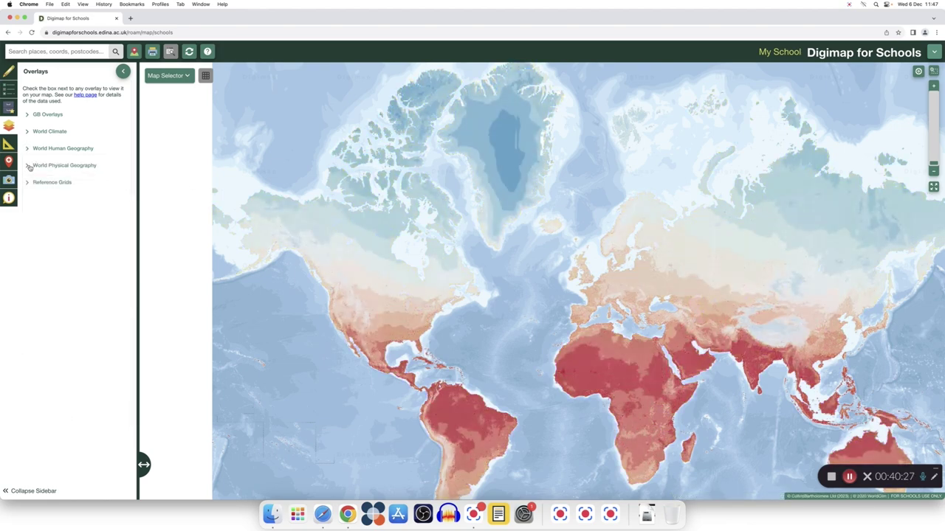
left_click(29, 166)
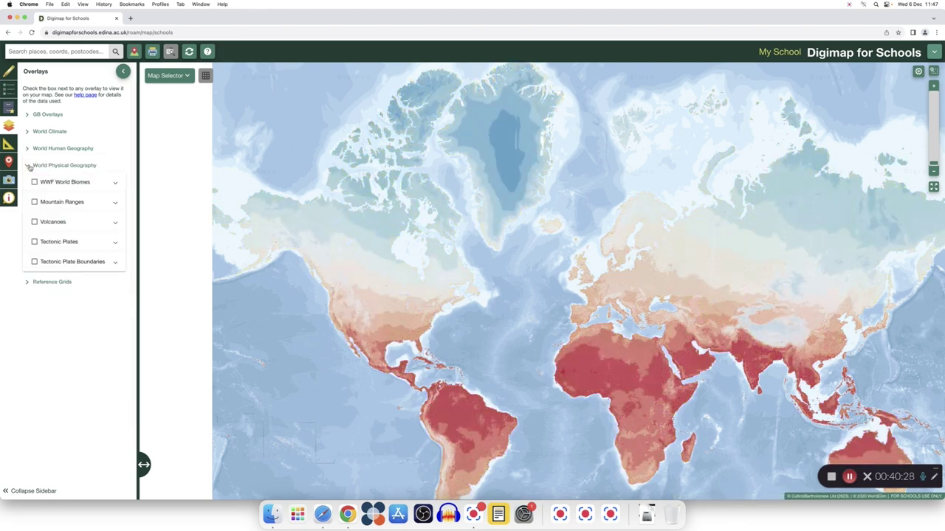
left_click(34, 222)
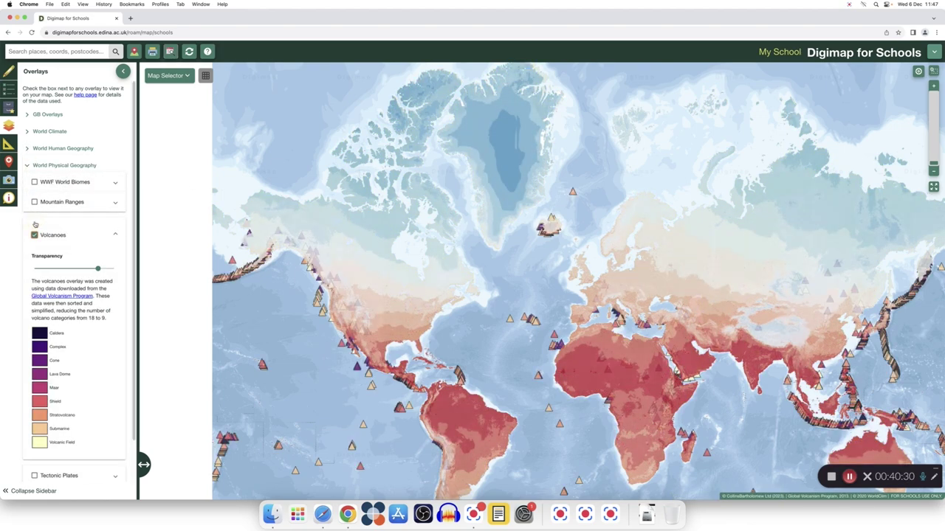
left_click(34, 235)
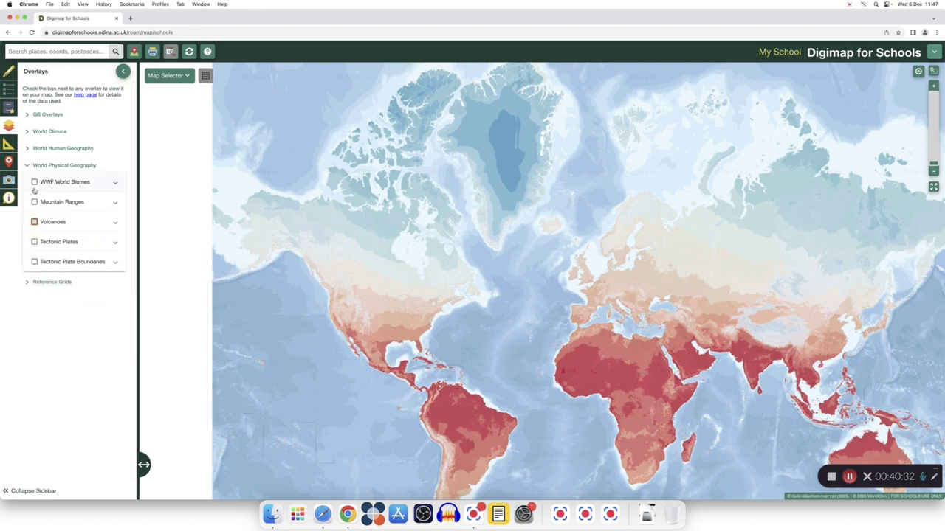
Add the Latitude/Longitude Grid from the Reference Grids overlays.
left_click(29, 167)
left_click(34, 183)
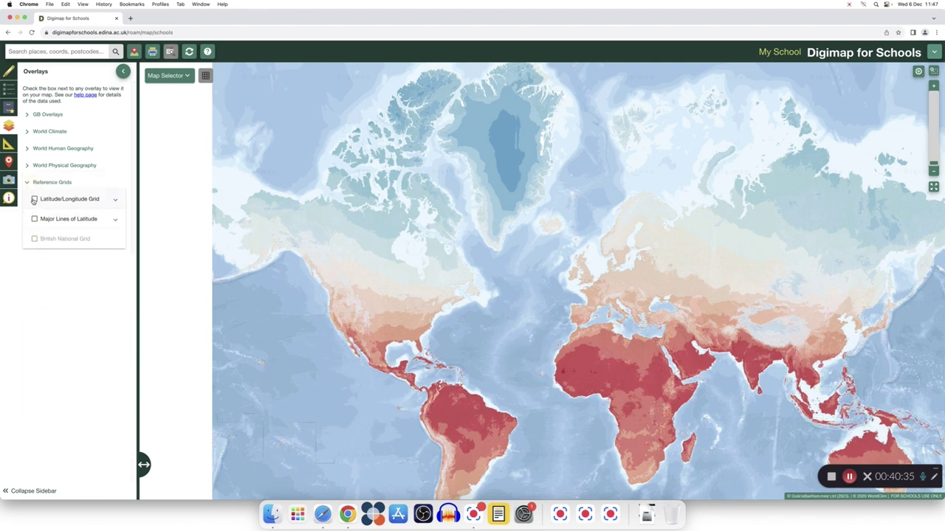
left_click(34, 199)
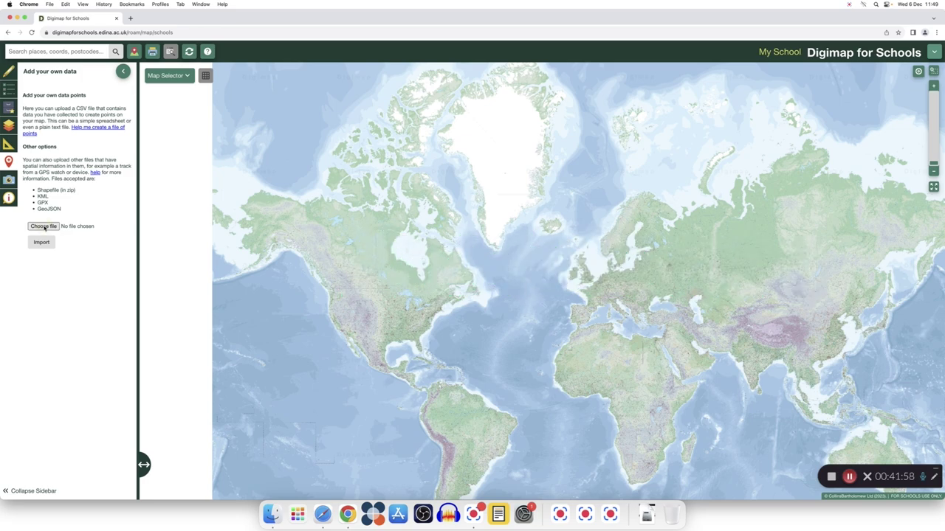
Browse for a data file to import, then cancel without choosing one.
left_click(43, 227)
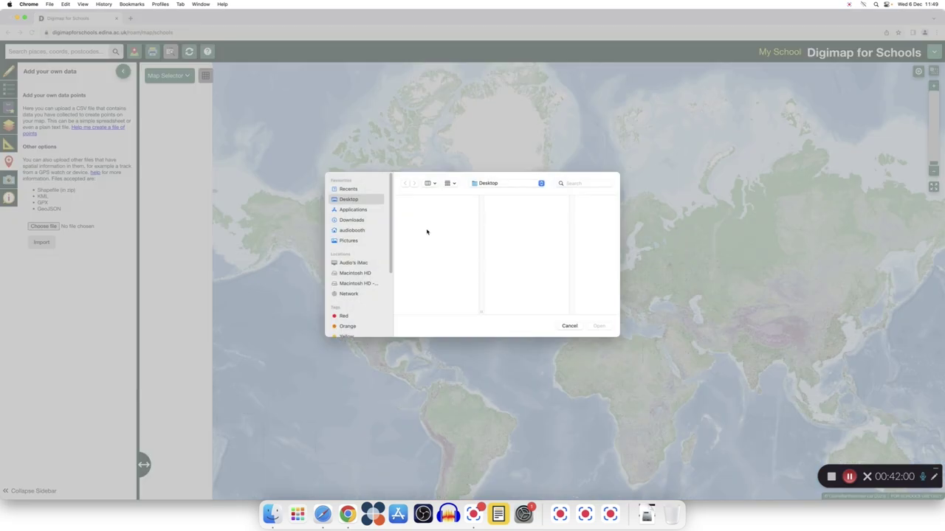
left_click(569, 327)
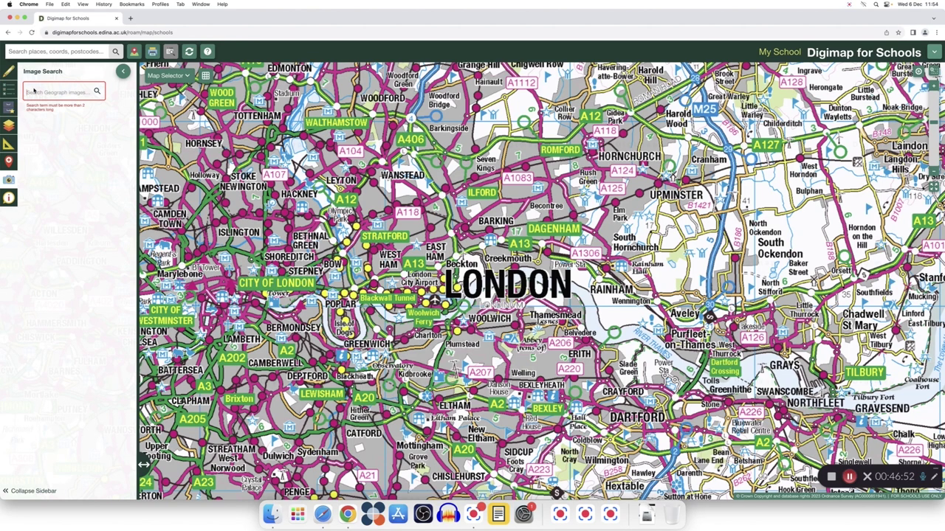
Search images for 'corn exchange', locate the '55- Corn Exchange' photo, and show Map Information.
type("corn ex")
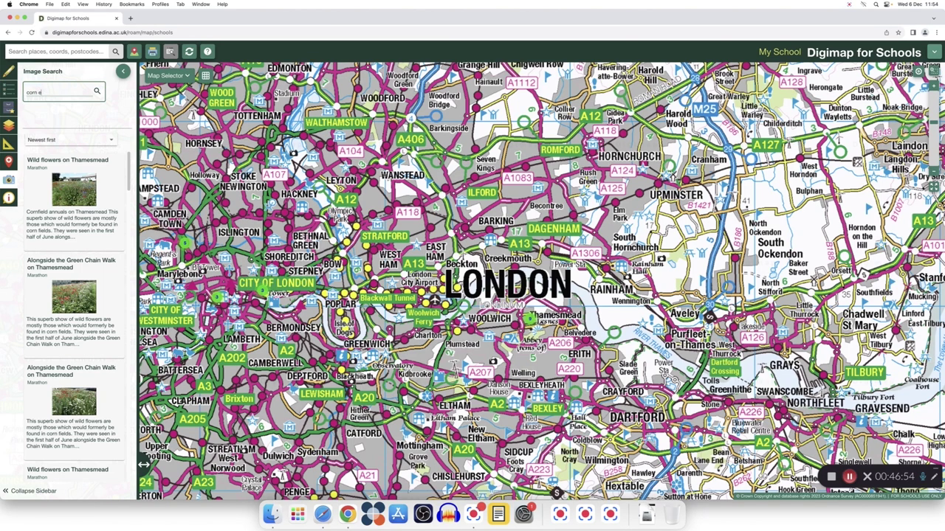
type("change")
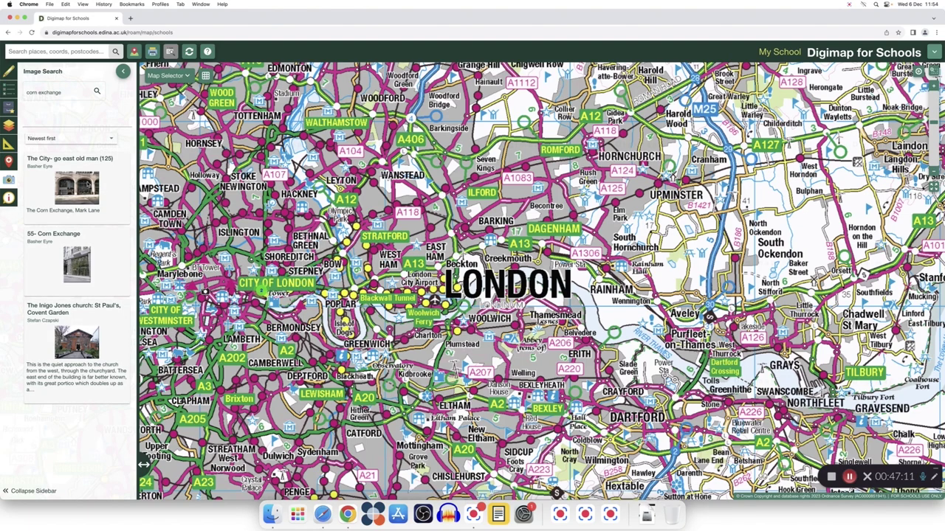
left_click(80, 258)
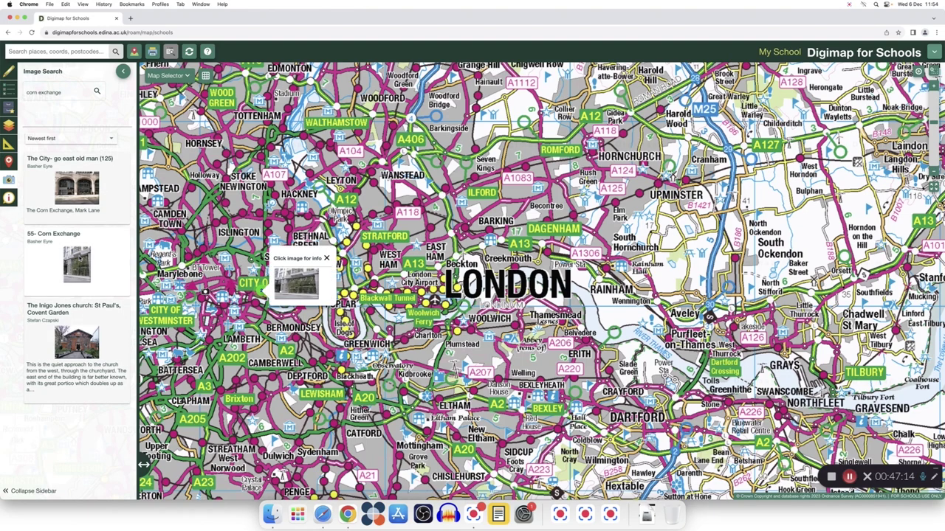
left_click(8, 198)
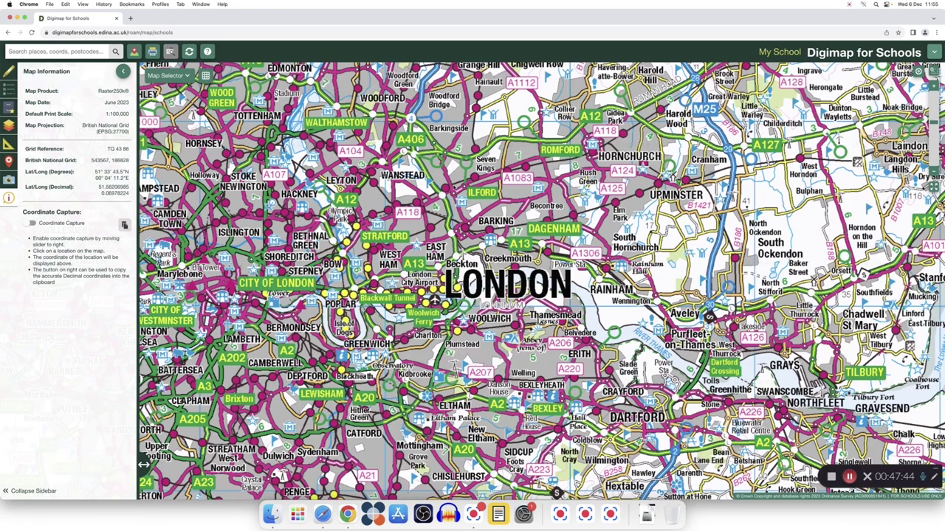
Zoom out to the MiniScale view of south-east England, then back in to Raster250k.
scroll(465, 232, "down", 1)
scroll(465, 232, "down", 1)
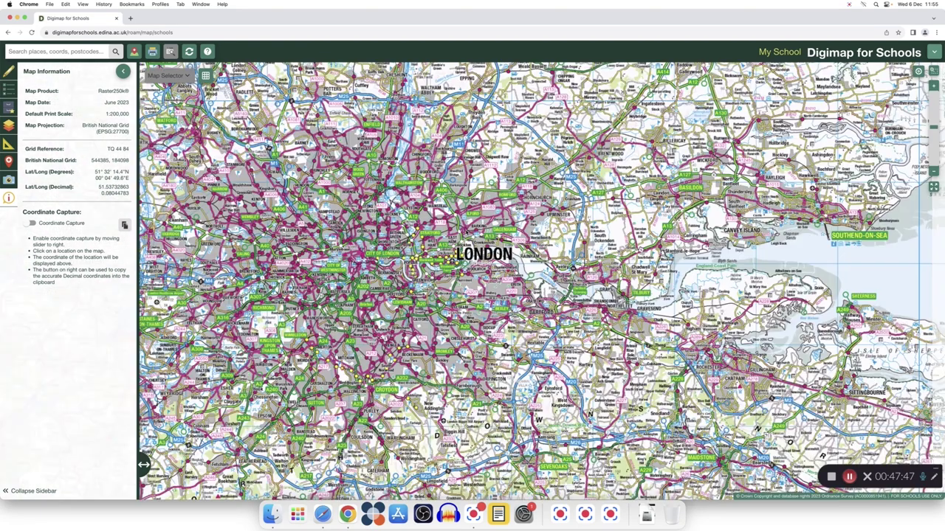
scroll(407, 203, "down", 1)
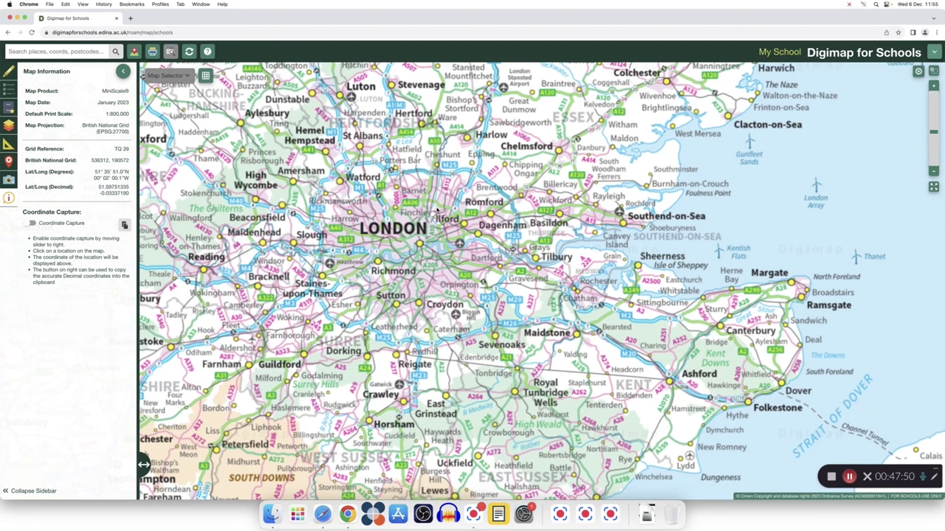
scroll(407, 203, "up", 2)
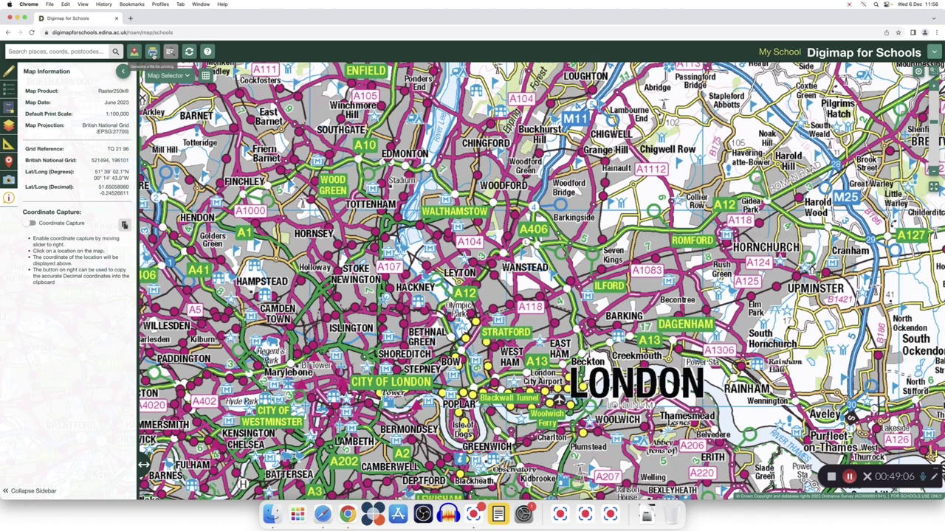
Print the map as a PDF titled 'Test' with National Grid Lines and open the downloaded file.
left_click(152, 53)
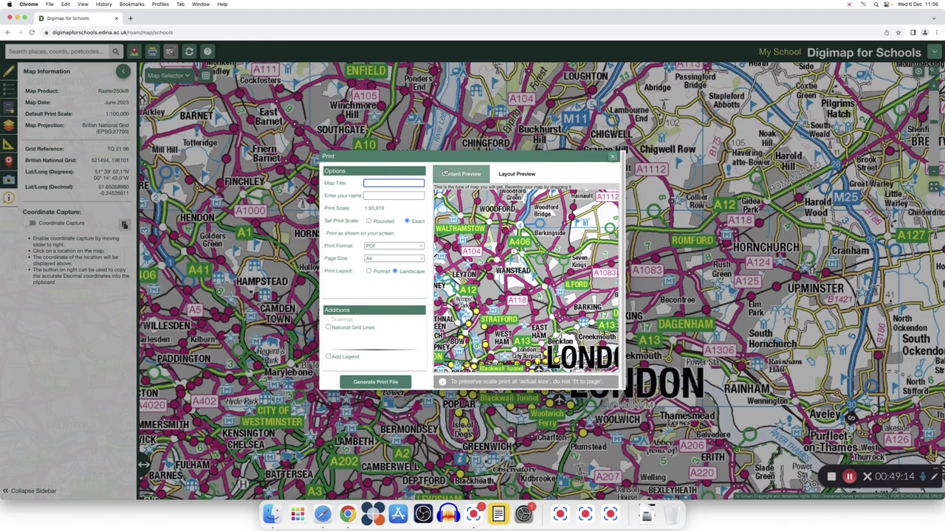
type("Test")
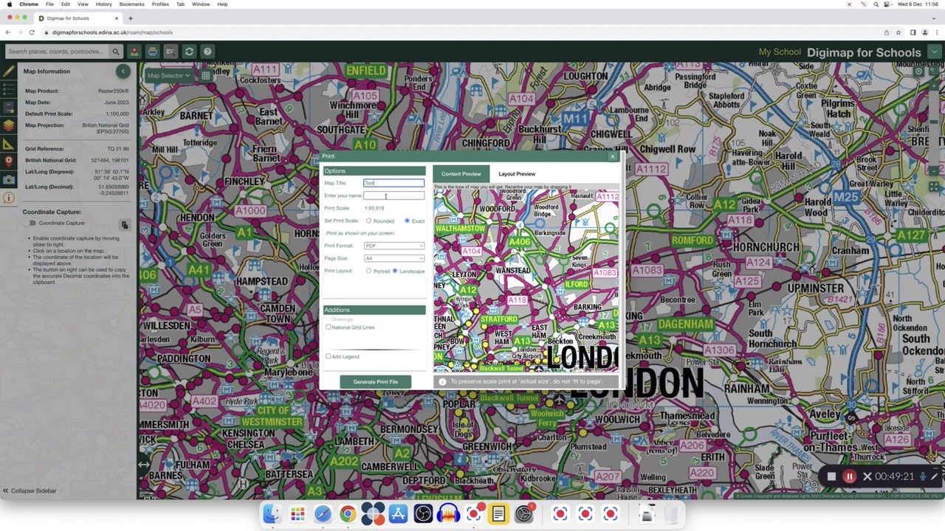
left_click(328, 328)
left_click(375, 383)
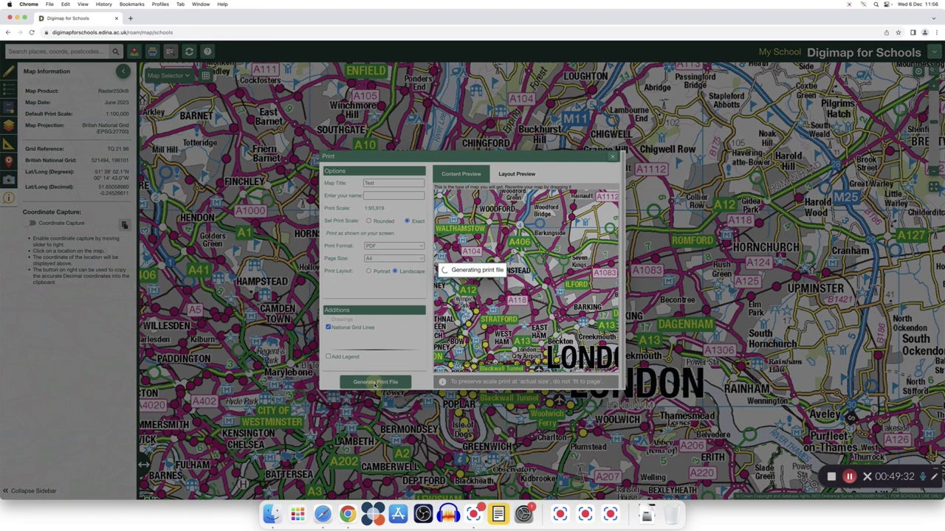
left_click(818, 50)
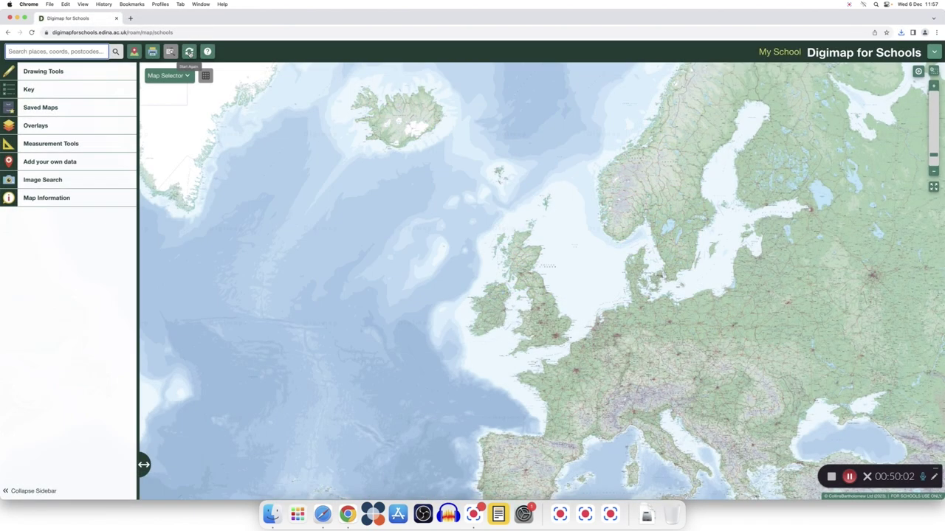
Reset the map to its starting Europe view with Start Again.
left_click(189, 51)
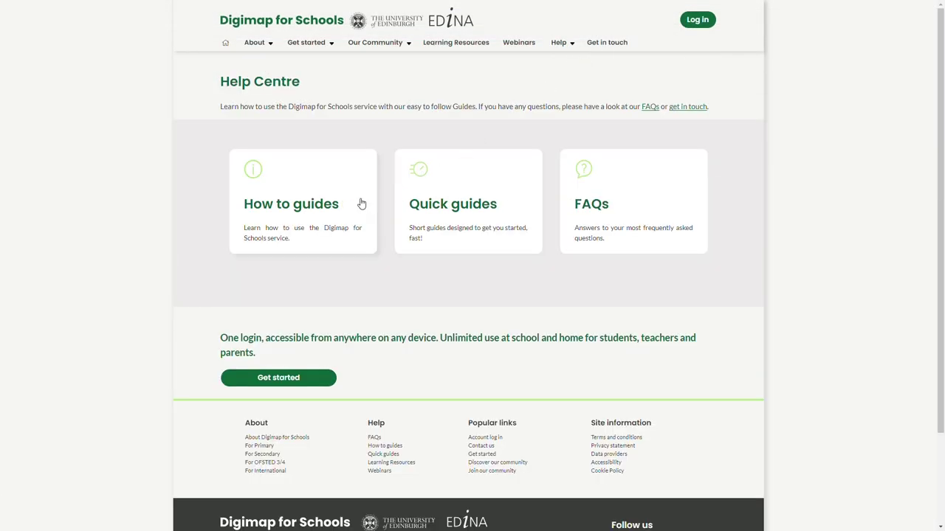
Visit the How to guides, Get in touch, Webinars and Learning Resources pages in turn.
left_click(325, 211)
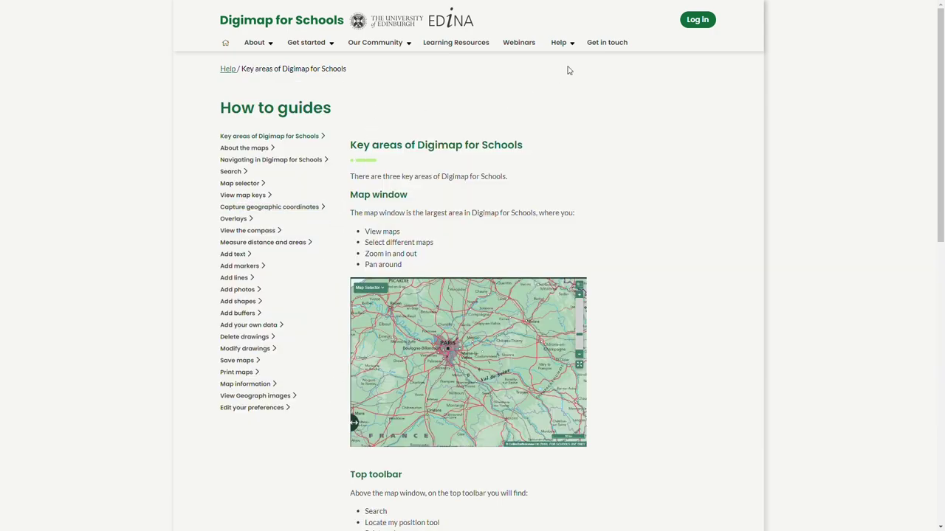
left_click(604, 44)
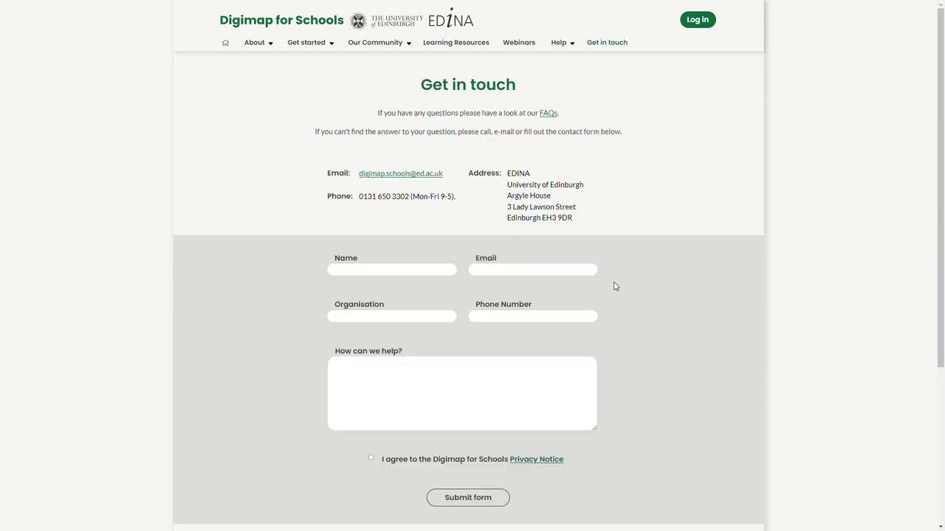
left_click(521, 46)
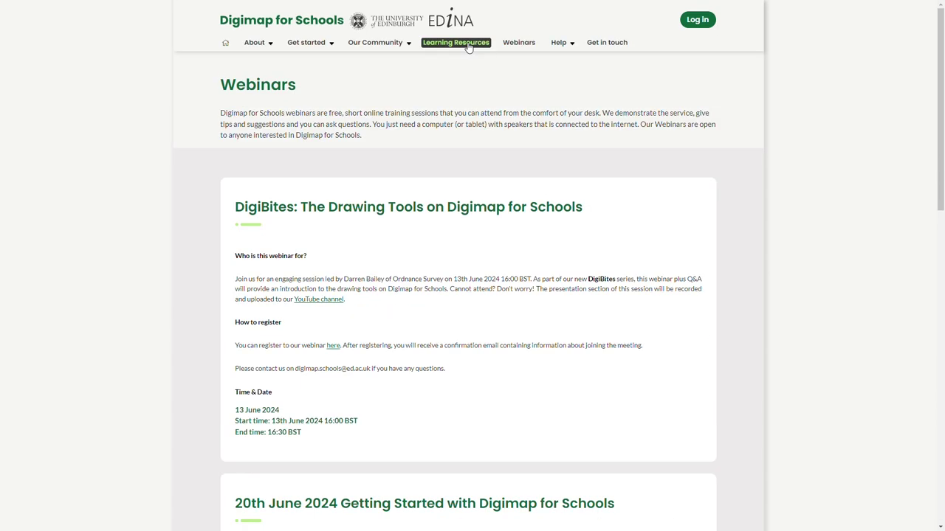
left_click(468, 47)
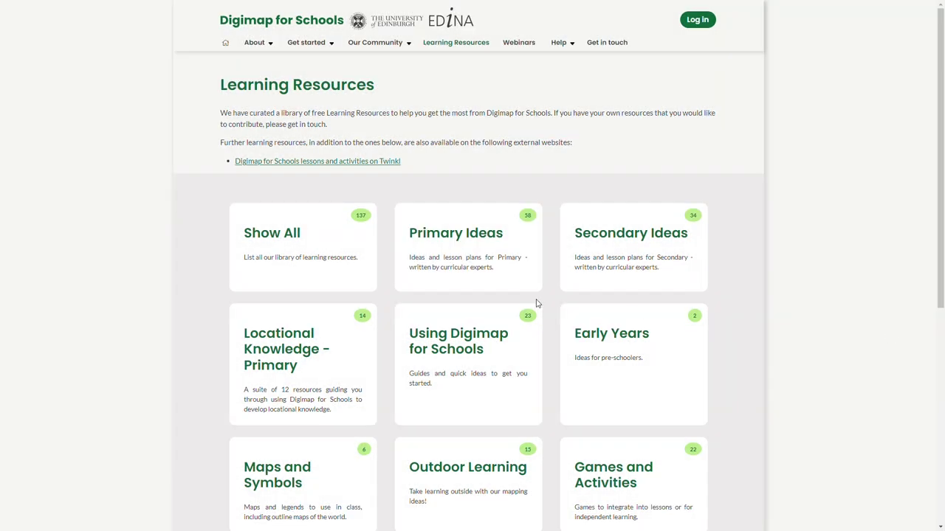
Show all learning resources and scroll down through the list.
left_click(285, 238)
scroll(860, 374, "down", 4)
scroll(860, 374, "down", 3)
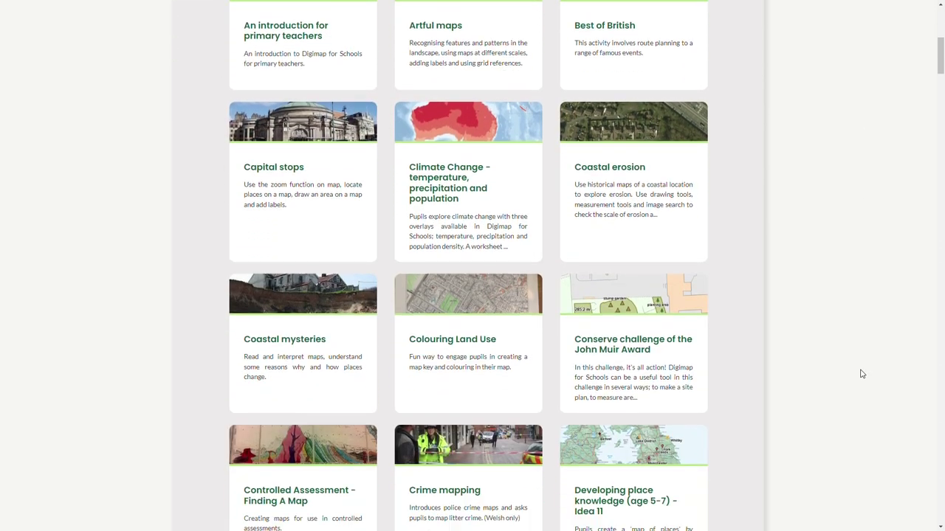